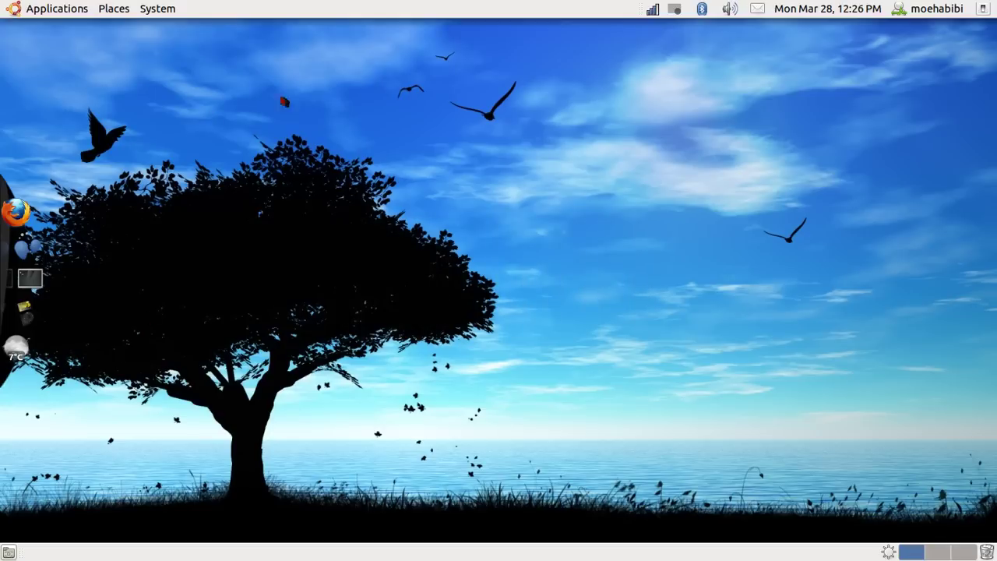
Step: Browse the installed applications list and close it without launching anything
{"action": "left_click_drag", "start_coordinate": [321, 39], "coordinate": [849, 335]}
{"action": "left_click", "coordinate": [76, 14]}
{"action": "mouse_move", "coordinate": [105, 98]}
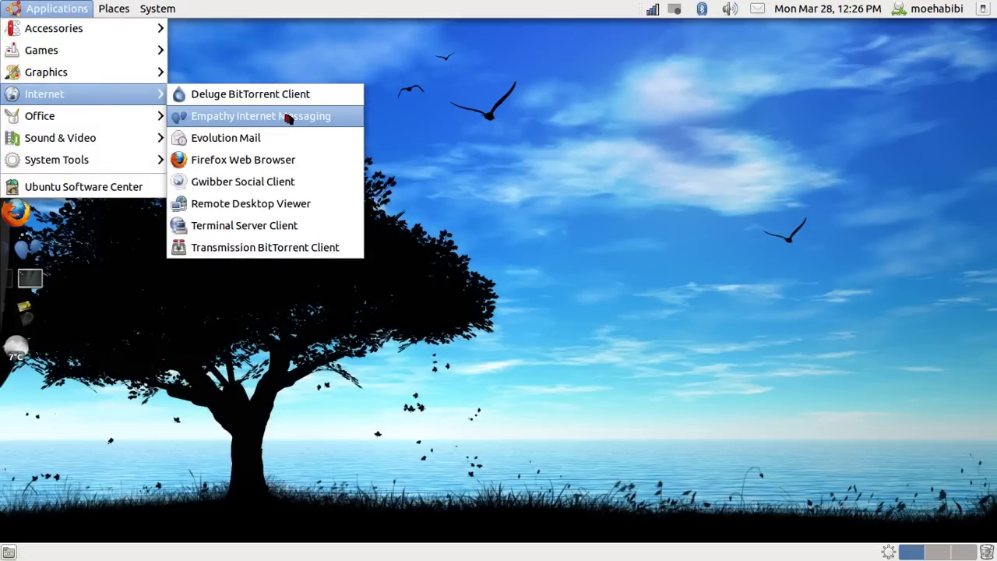
{"action": "left_click", "coordinate": [593, 158]}
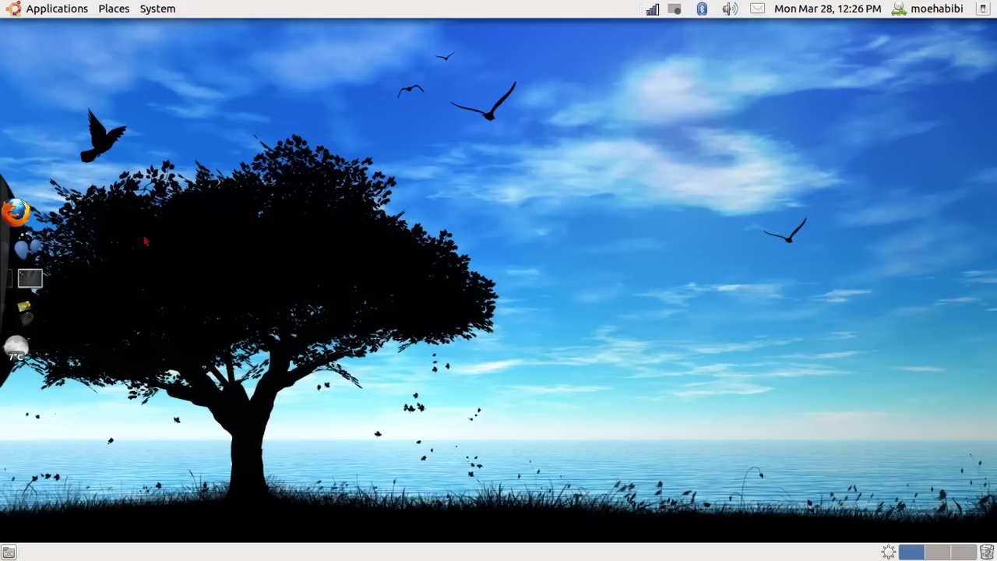
Step: Launch Empathy, continue to entering existing account details, and keep Facebook Chat as the account type
{"action": "left_click", "coordinate": [33, 246]}
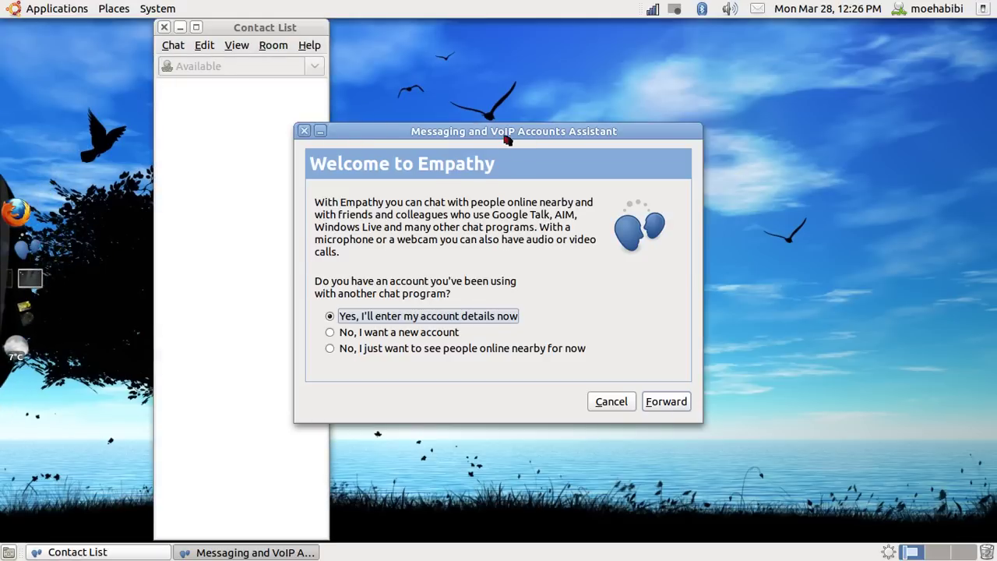
{"action": "left_click_drag", "start_coordinate": [508, 133], "coordinate": [545, 117]}
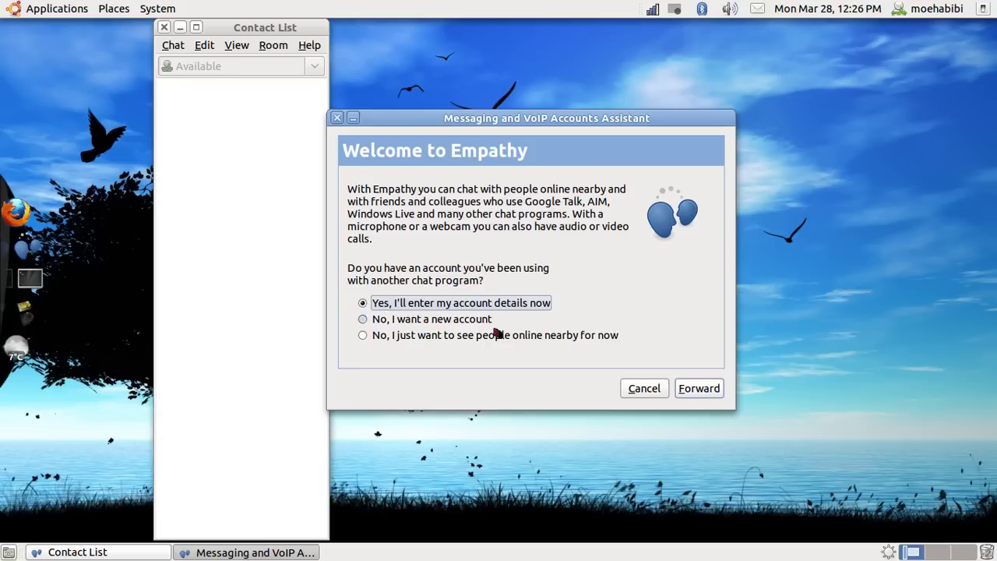
{"action": "left_click", "coordinate": [696, 388]}
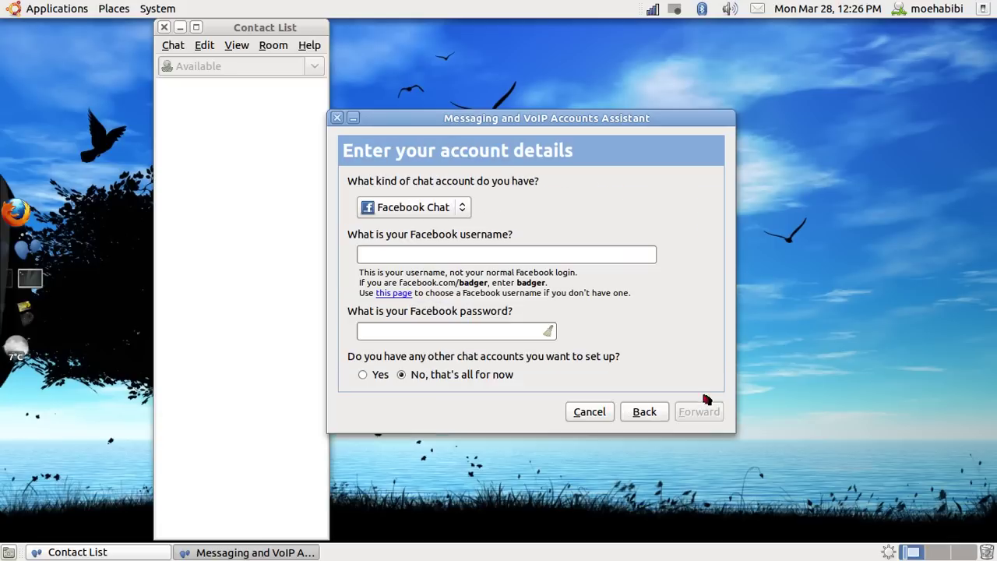
{"action": "left_click", "coordinate": [418, 206]}
{"action": "left_click", "coordinate": [418, 207]}
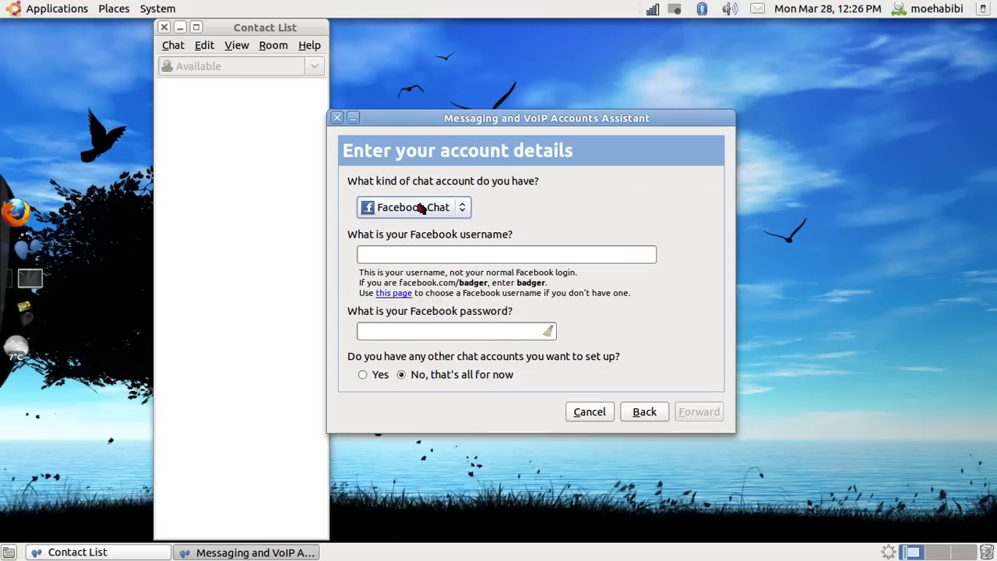
{"action": "left_click", "coordinate": [434, 256]}
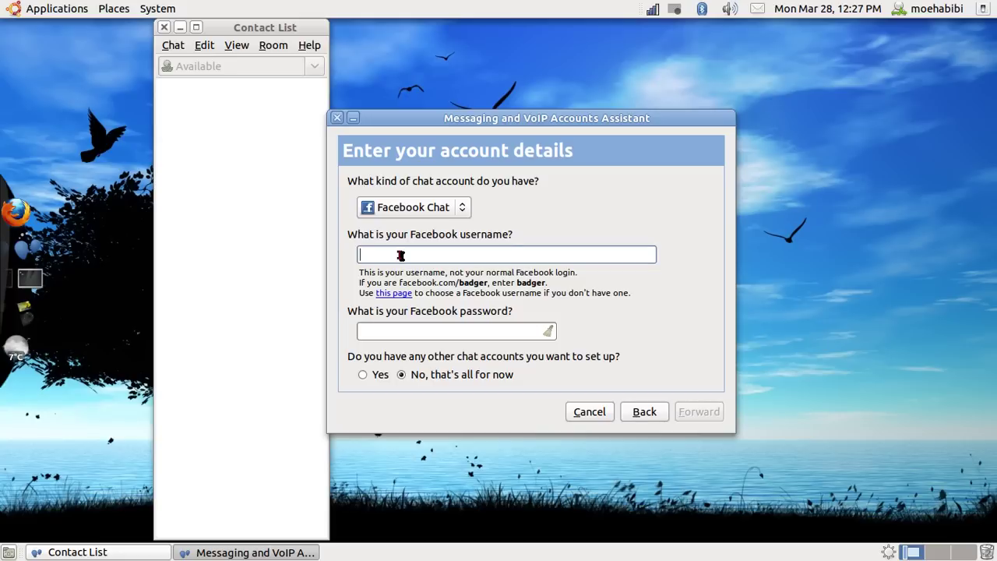
{"action": "type", "text": "w."}
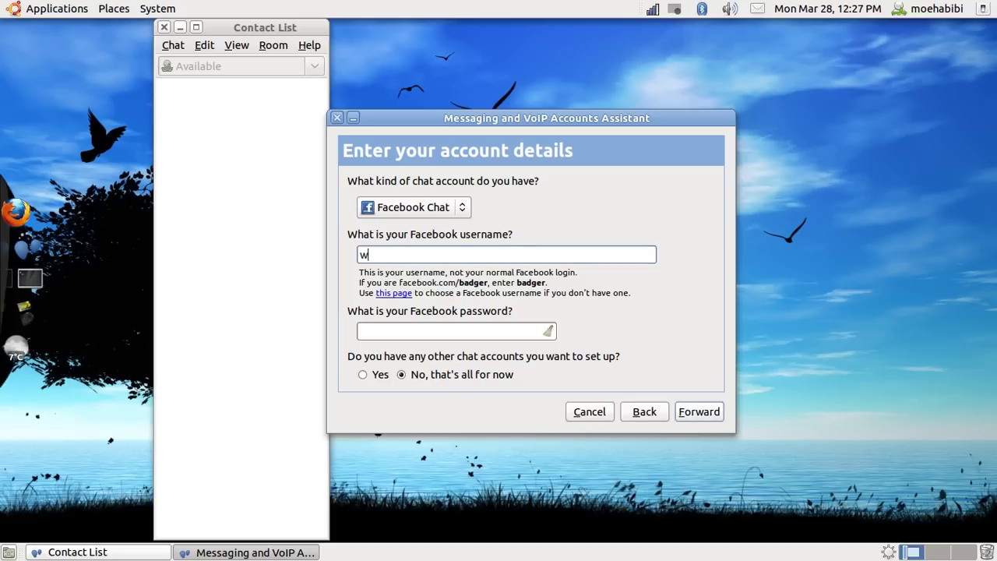
{"action": "type", "text": "facebook.com/"}
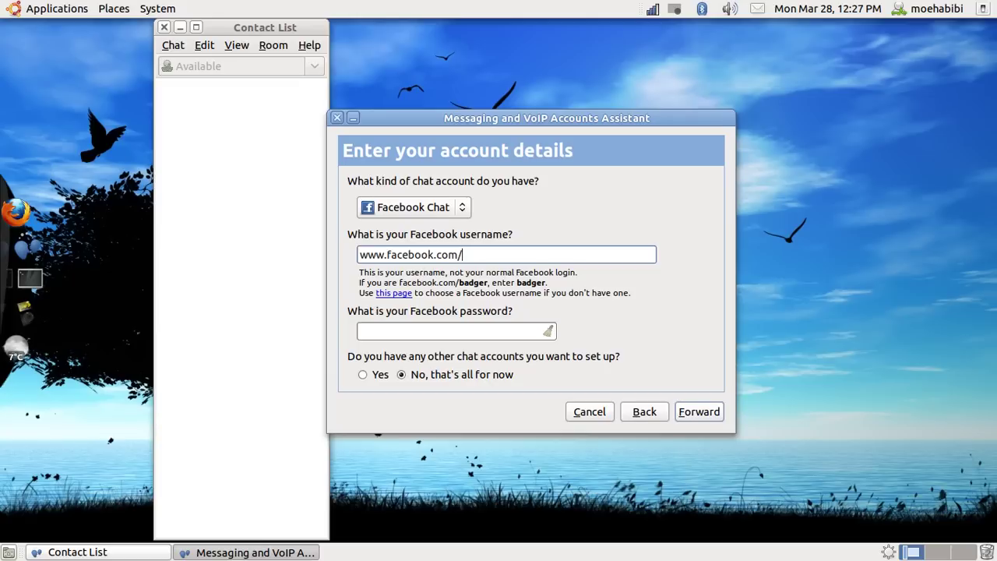
{"action": "type", "text": "oh"}
{"action": "type", "text": ".sm"}
{"action": "type", "text": ".ok"}
{"action": "key", "text": "BackSpace"}
{"action": "key", "text": "BackSpace"}
{"action": "type", "text": "ph"}
{"action": "type", "text": "p"}
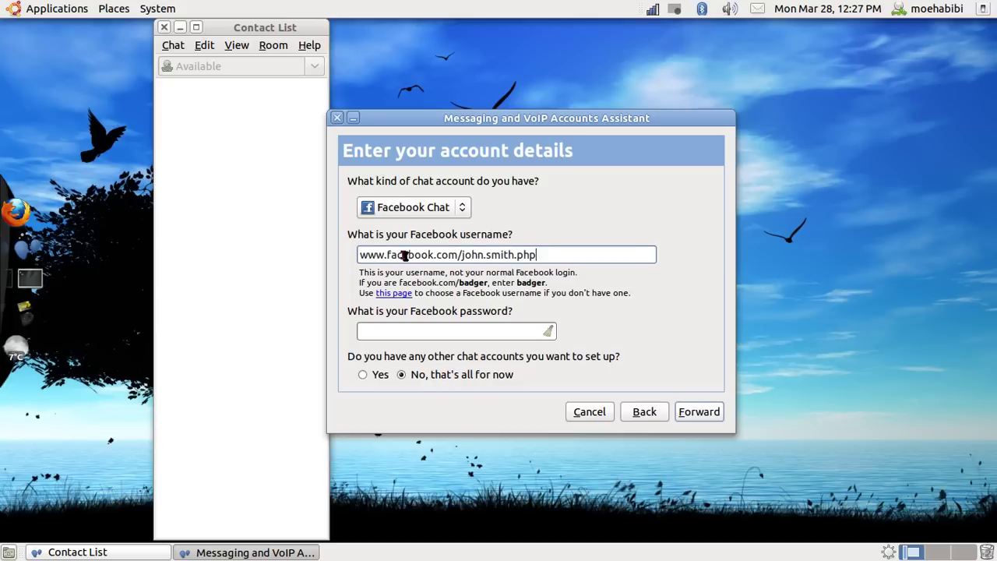
{"action": "left_click_drag", "start_coordinate": [568, 256], "coordinate": [363, 256]}
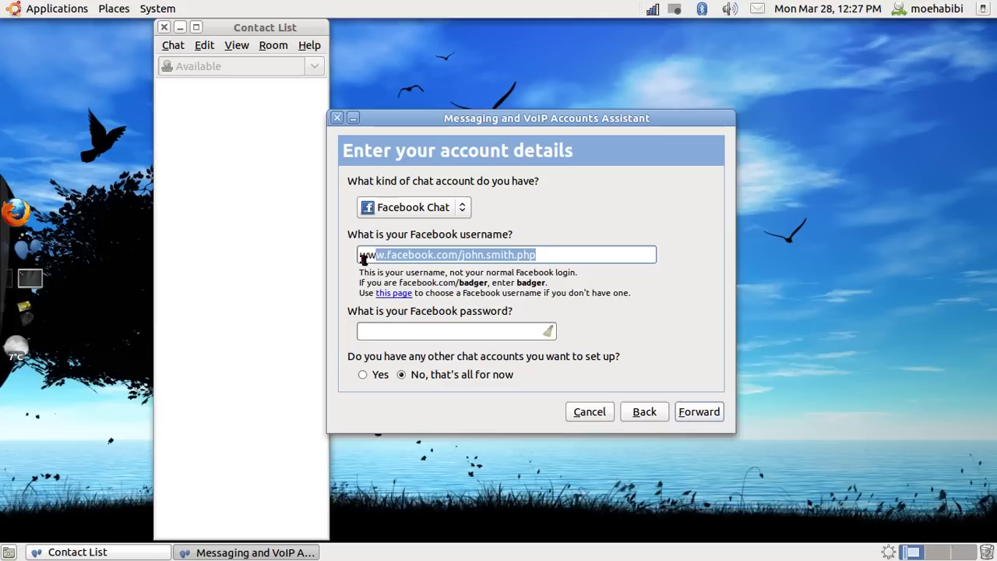
{"action": "left_click", "coordinate": [419, 334]}
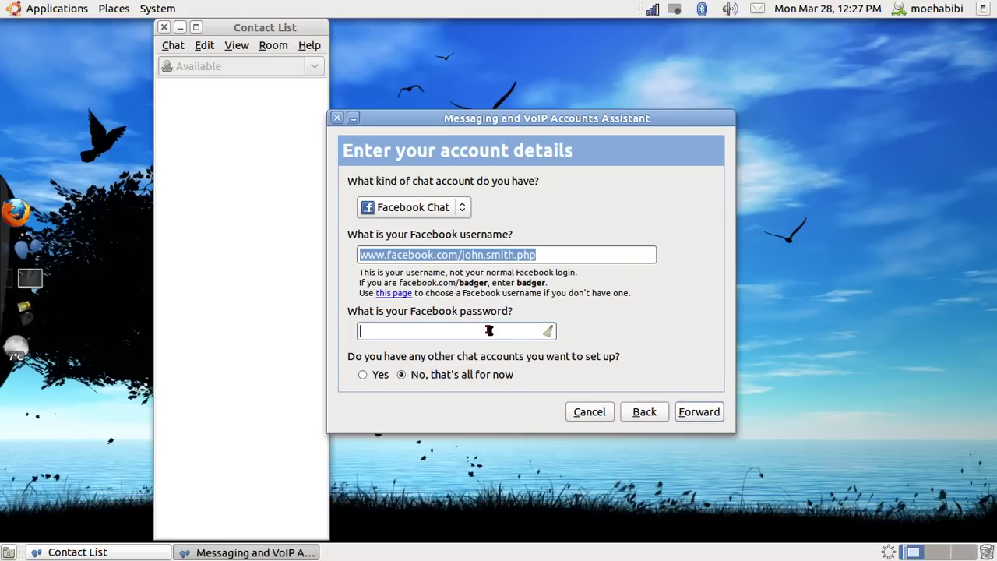
{"action": "left_click_drag", "start_coordinate": [507, 117], "coordinate": [569, 105]}
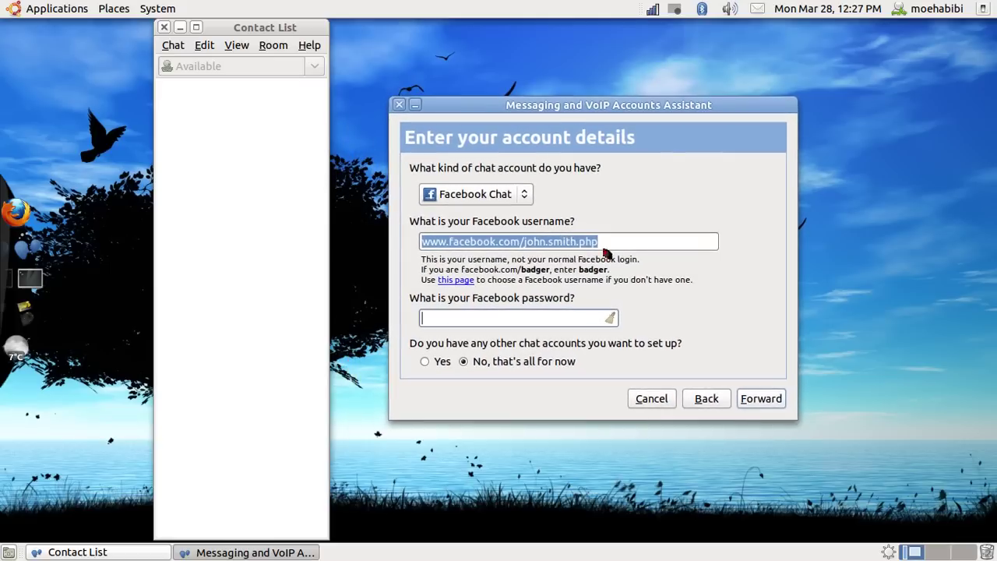
{"action": "left_click_drag", "start_coordinate": [628, 240], "coordinate": [410, 232]}
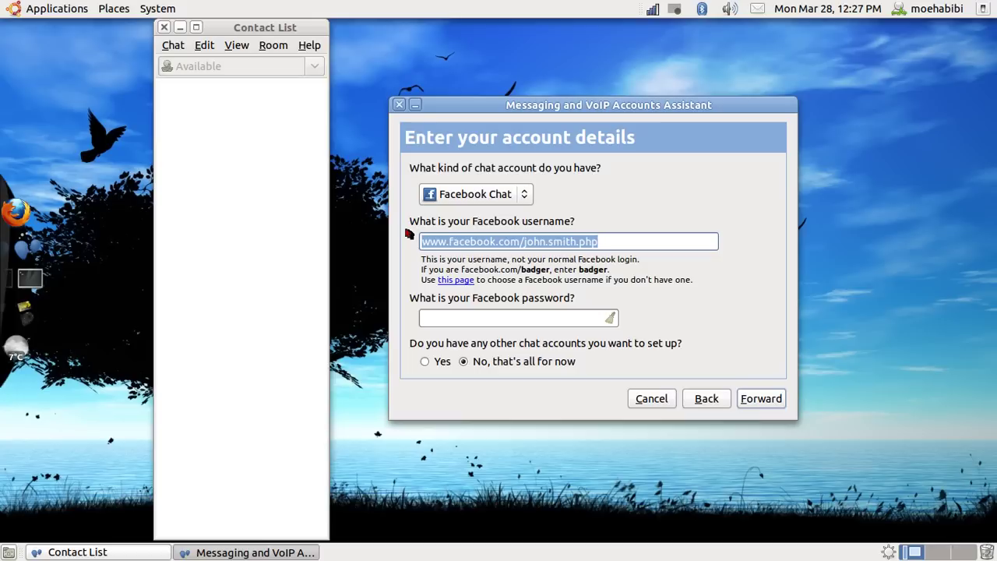
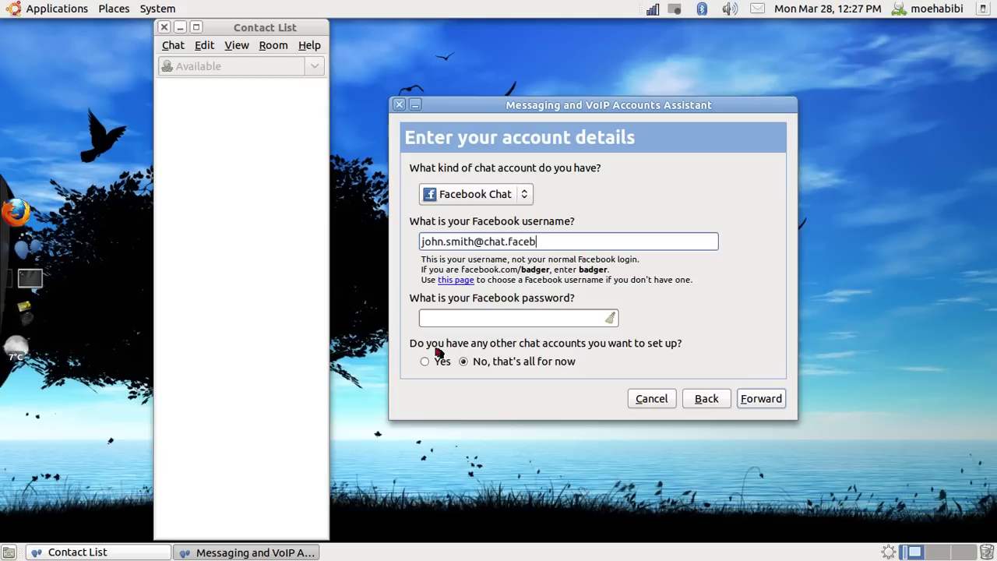
Step: Move the account assistant window higher and further left, leaving the username unchanged
{"action": "left_click_drag", "start_coordinate": [583, 241], "coordinate": [422, 239]}
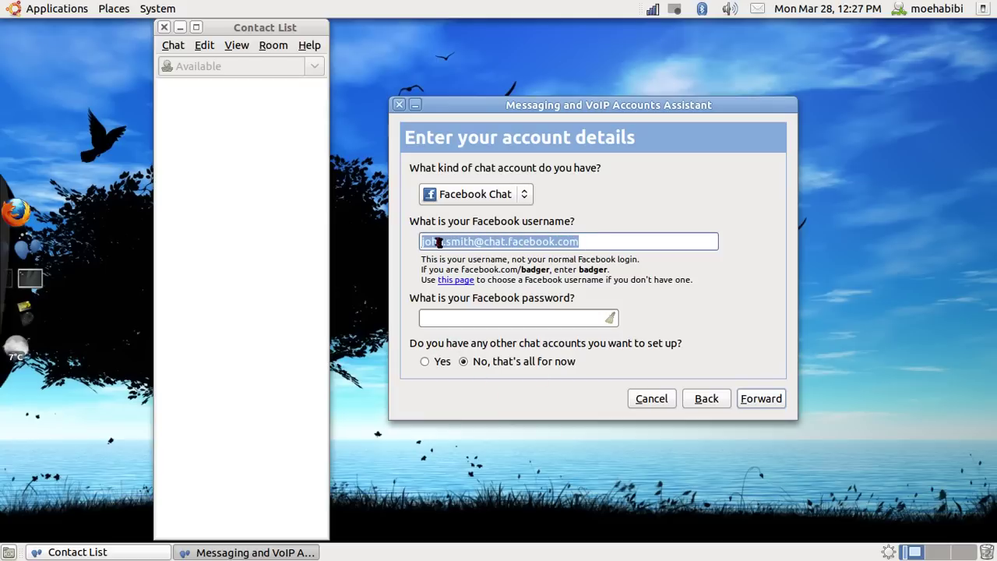
{"action": "left_click", "coordinate": [620, 244]}
{"action": "left_click_drag", "start_coordinate": [619, 244], "coordinate": [424, 240]}
{"action": "left_click", "coordinate": [591, 242]}
{"action": "left_click_drag", "start_coordinate": [591, 243], "coordinate": [413, 238]}
{"action": "mouse_move", "coordinate": [510, 110]}
{"action": "left_mouse_down"}
{"action": "mouse_move", "coordinate": [585, 167]}
{"action": "mouse_move", "coordinate": [381, 118]}
{"action": "mouse_move", "coordinate": [468, 86]}
{"action": "left_mouse_up"}
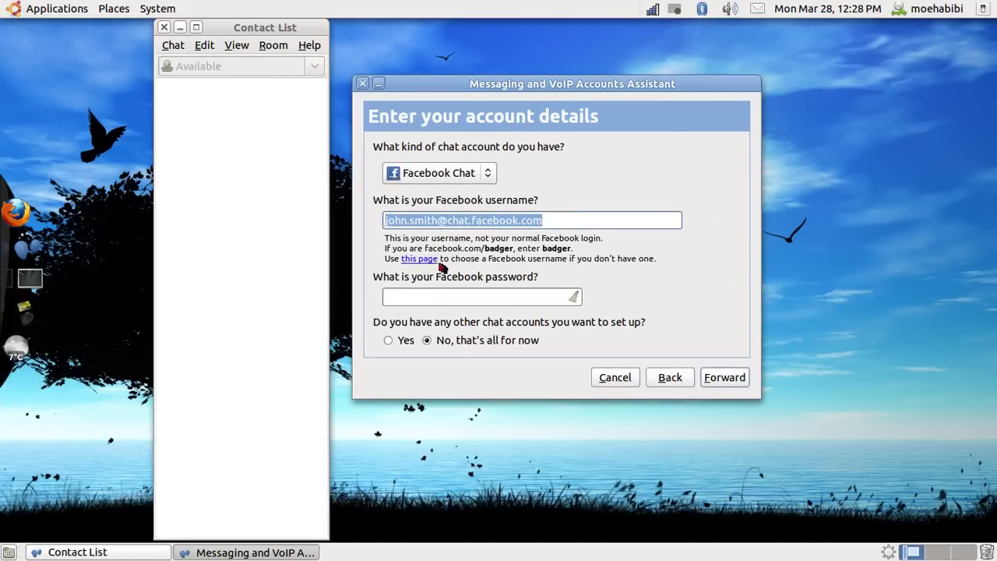
{"action": "left_click", "coordinate": [568, 220]}
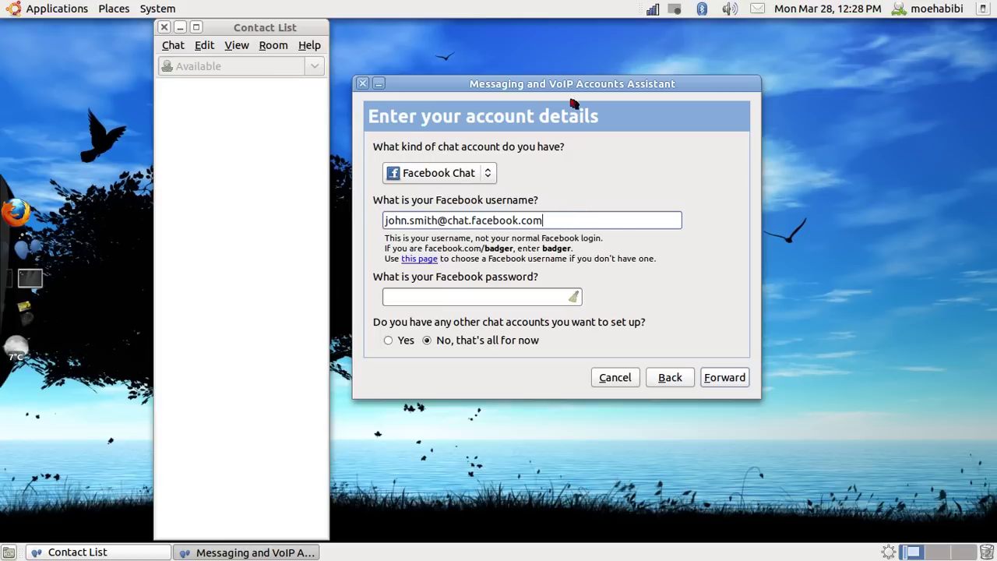
{"action": "left_click_drag", "start_coordinate": [561, 222], "coordinate": [386, 218]}
{"action": "left_click", "coordinate": [601, 219]}
{"action": "left_click_drag", "start_coordinate": [521, 220], "coordinate": [343, 200]}
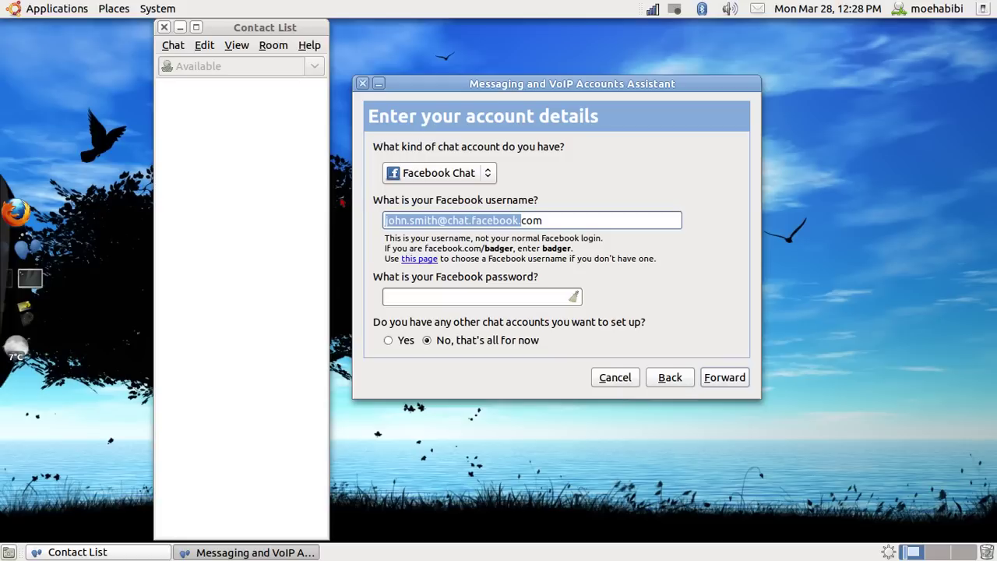
{"action": "key", "text": "BackSpace"}
{"action": "key", "text": "Delete"}
{"action": "key", "text": "Delete"}
{"action": "key", "text": "Delete"}
{"action": "type", "text": "w"}
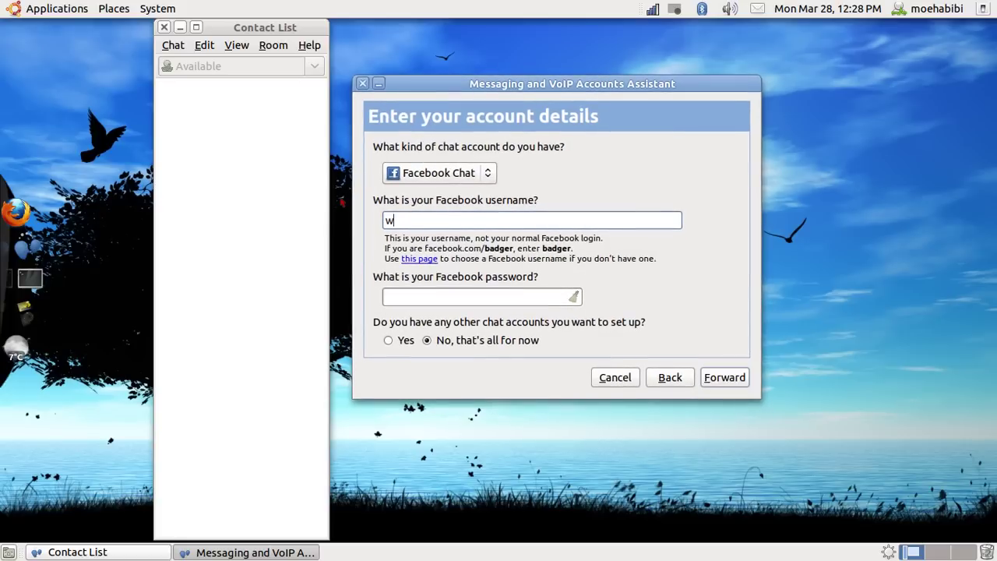
{"action": "type", "text": "ww.facenboo"}
{"action": "key", "text": "BackSpace"}
{"action": "key", "text": "BackSpace"}
{"action": "key", "text": "BackSpace"}
{"action": "key", "text": "BackSpace"}
{"action": "type", "text": "book.com/"}
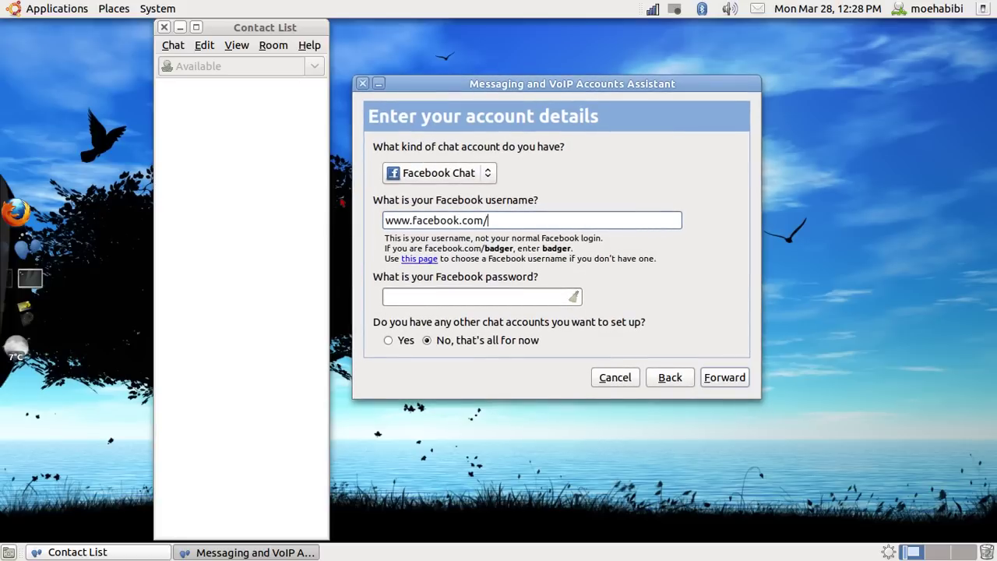
{"action": "type", "text": "john.s"}
{"action": "type", "text": "mith.phpo"}
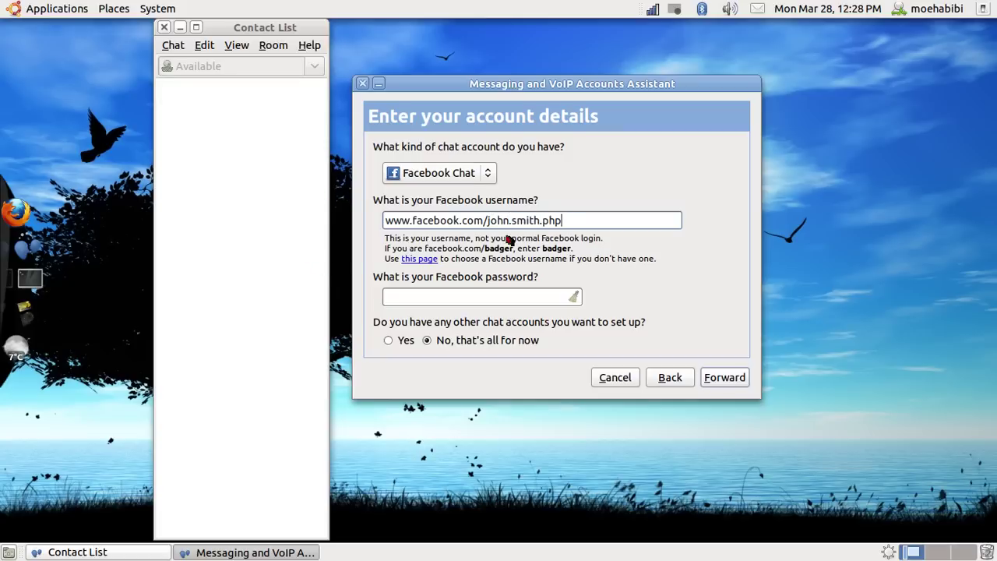
{"action": "mouse_move", "coordinate": [489, 222]}
{"action": "left_mouse_down"}
{"action": "mouse_move", "coordinate": [550, 222]}
{"action": "mouse_move", "coordinate": [325, 215]}
{"action": "left_mouse_up"}
{"action": "key", "text": "BackSpace"}
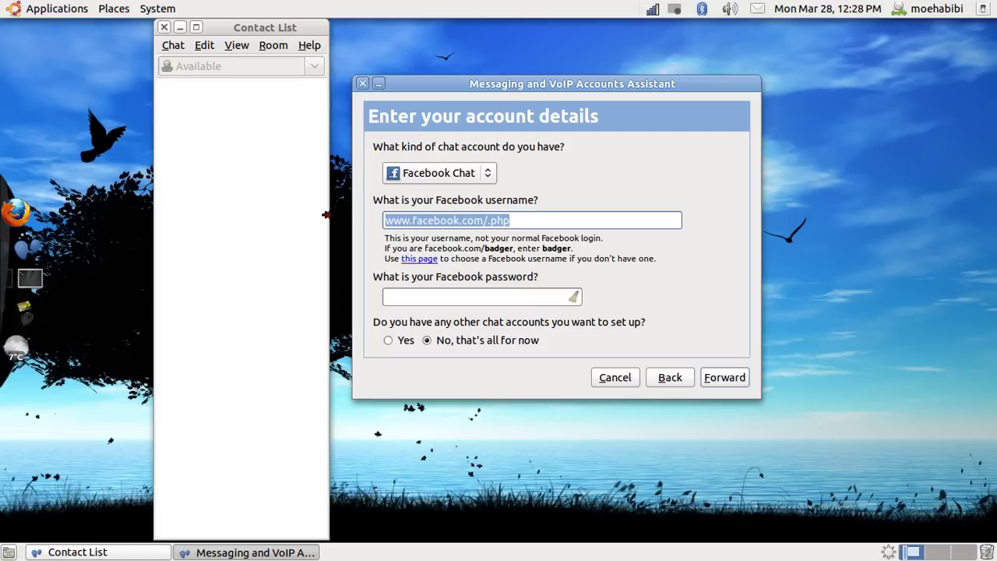
{"action": "key", "text": "BackSpace"}
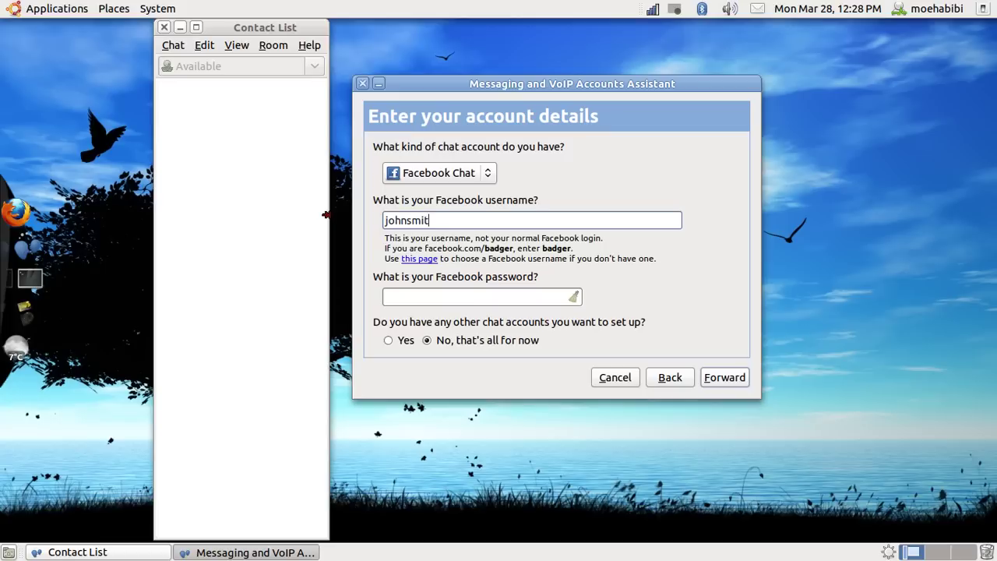
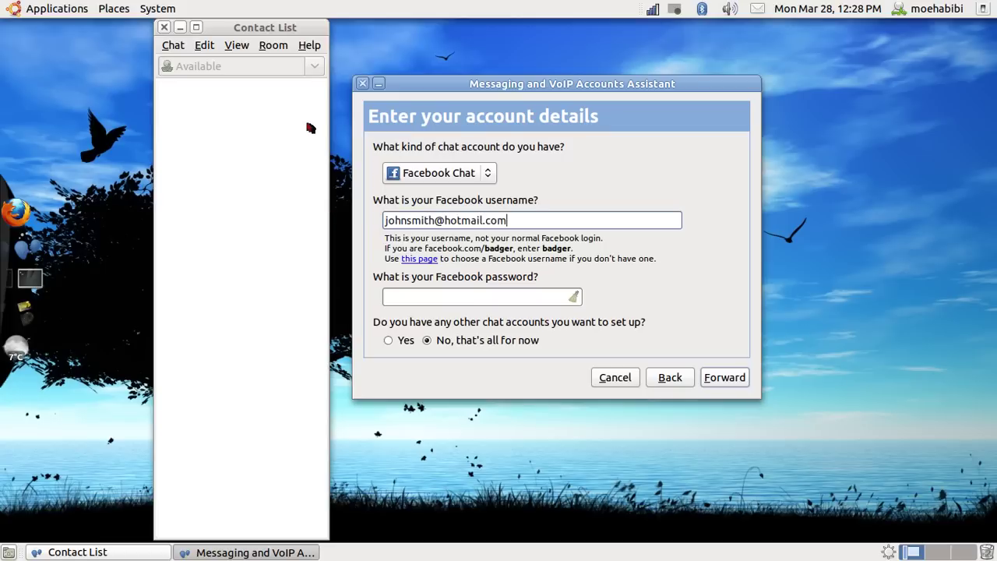
{"action": "type", "text": "john"}
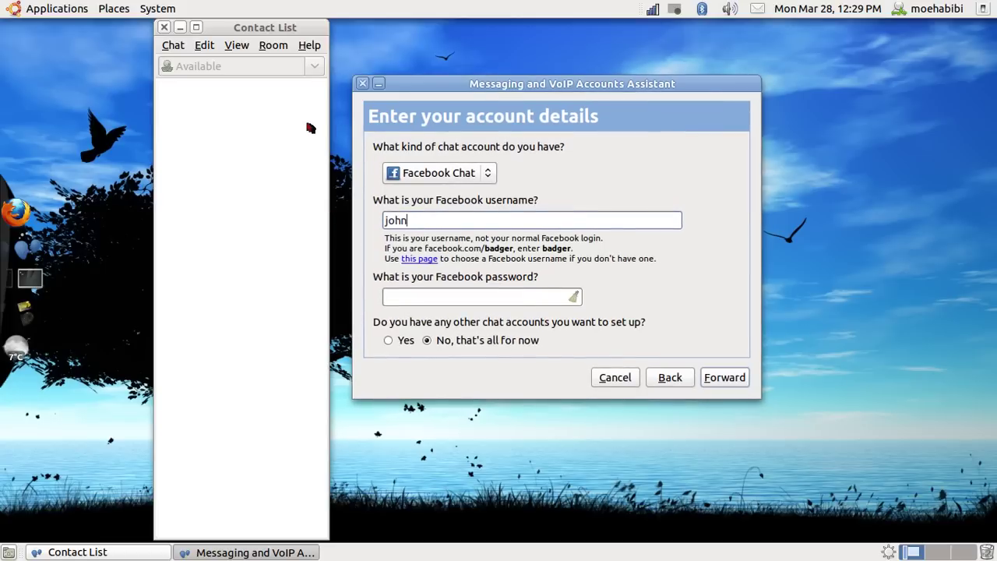
{"action": "type", "text": ".sm"}
{"action": "key", "text": "BackSpace"}
{"action": "key", "text": "BackSpace"}
{"action": "key", "text": "BackSpace"}
{"action": "type", "text": ".smith"}
{"action": "type", "text": "@chat.f"}
{"action": "type", "text": "acebook.com"}
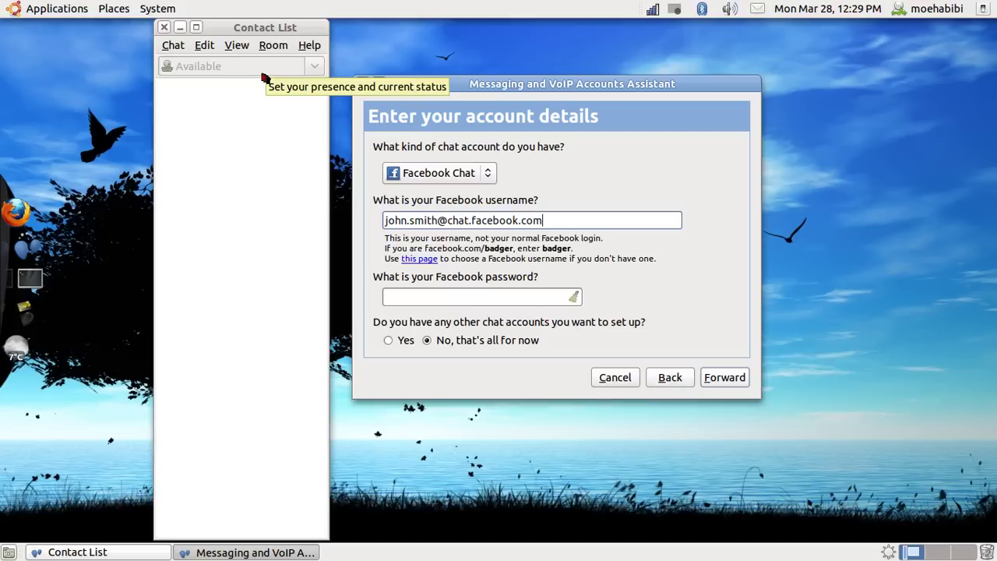
Step: Type the account password into the 'What is your Facebook password?' field
{"action": "triple_click", "coordinate": [378, 223]}
{"action": "left_click", "coordinate": [597, 221]}
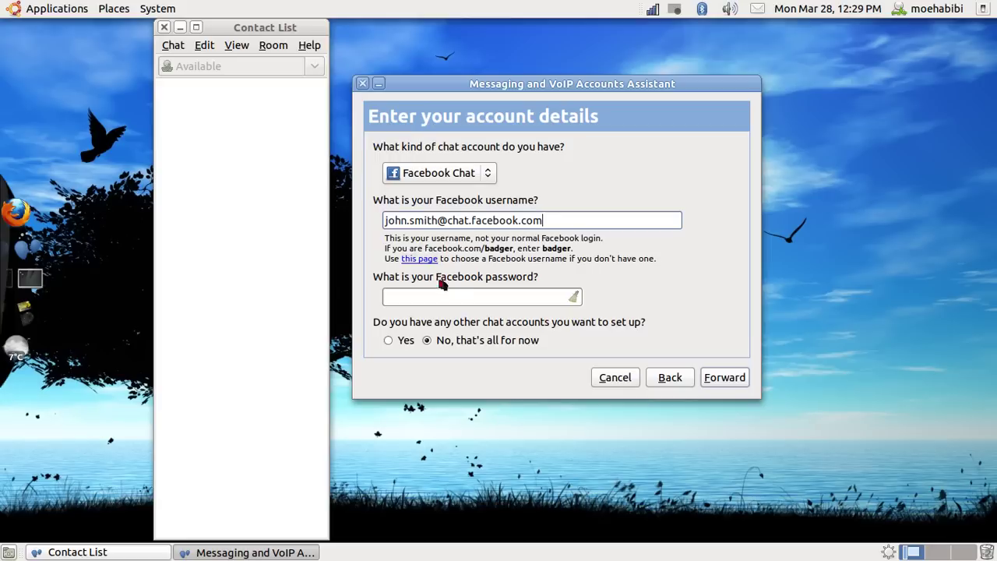
{"action": "left_click_drag", "start_coordinate": [542, 220], "coordinate": [381, 219]}
{"action": "left_click", "coordinate": [511, 292]}
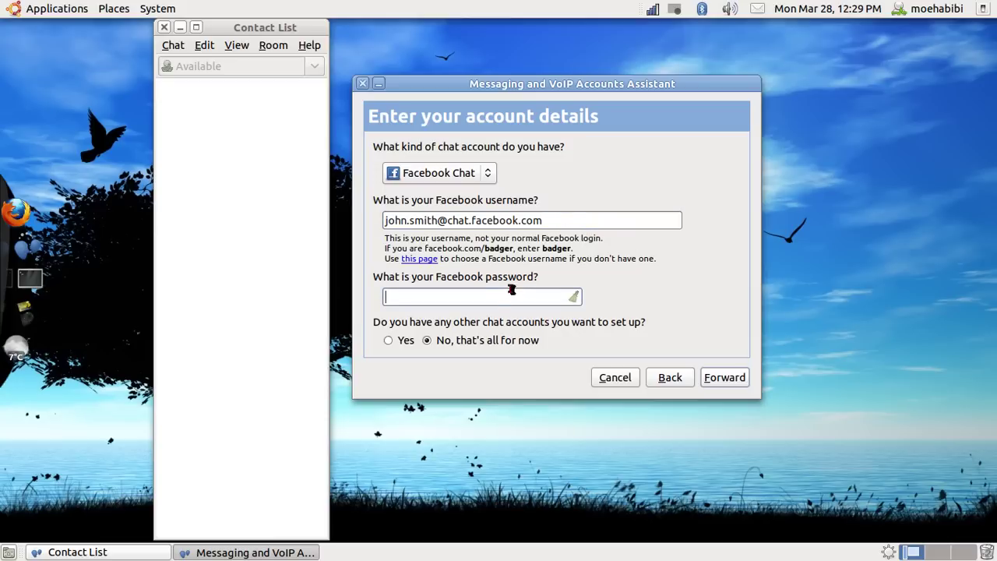
{"action": "type", "text": "password"}
{"action": "left_click_drag", "start_coordinate": [542, 220], "coordinate": [366, 203]}
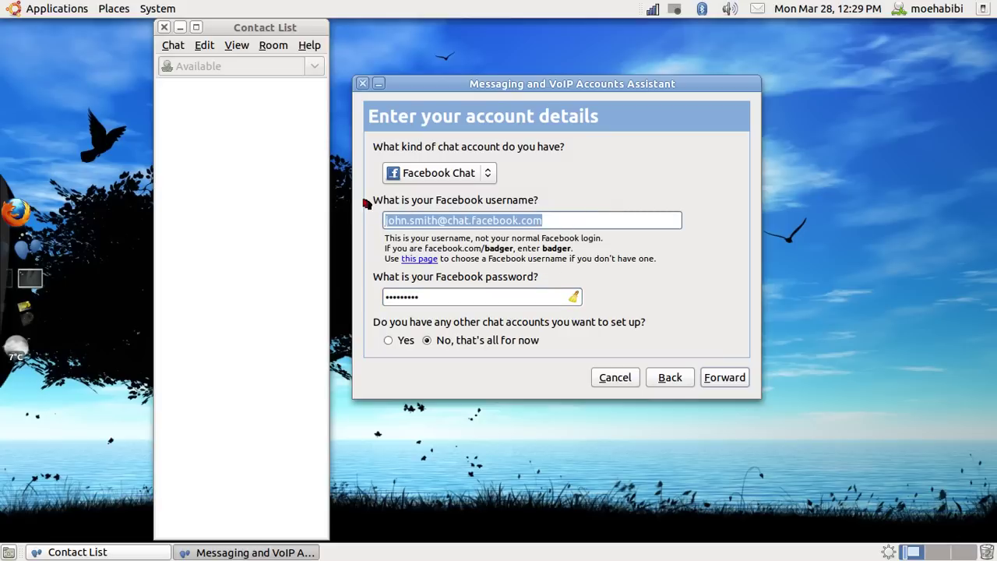
{"action": "key", "text": "BackSpace"}
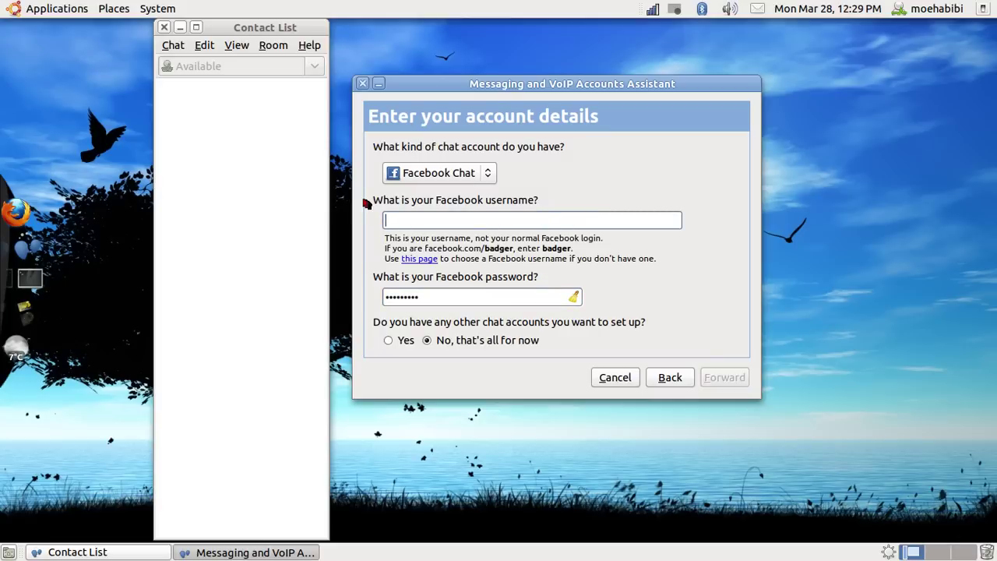
{"action": "type", "text": "www.facebook.com/"}
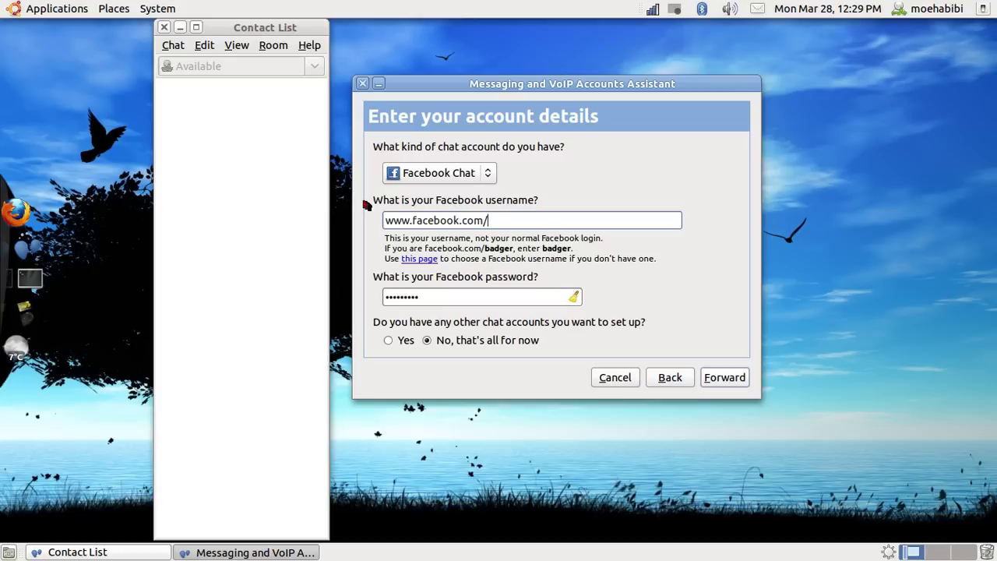
{"action": "type", "text": "john.smith."}
{"action": "type", "text": "php"}
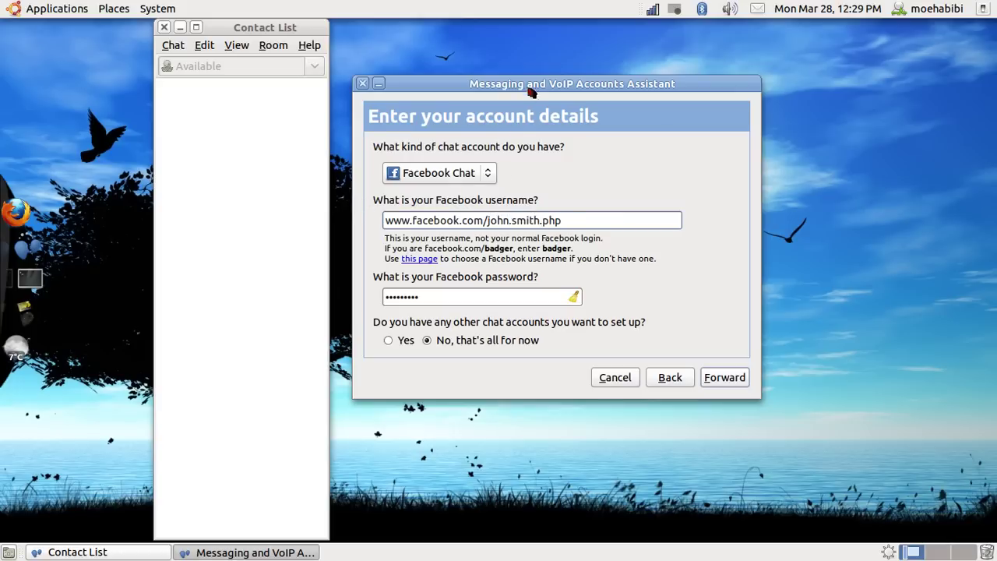
{"action": "mouse_move", "coordinate": [534, 85]}
{"action": "left_mouse_down"}
{"action": "mouse_move", "coordinate": [436, 86]}
{"action": "mouse_move", "coordinate": [446, 86]}
{"action": "left_mouse_up"}
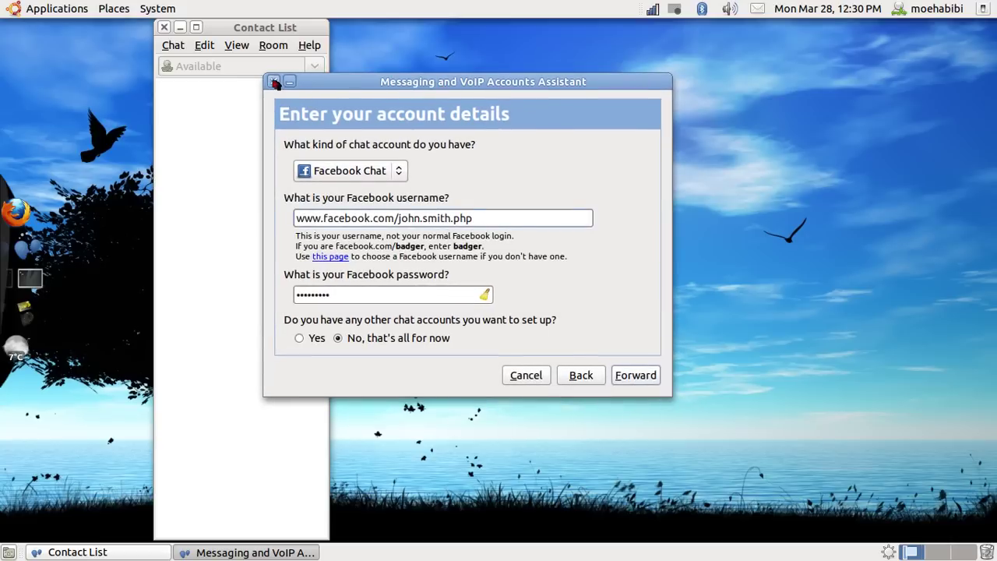